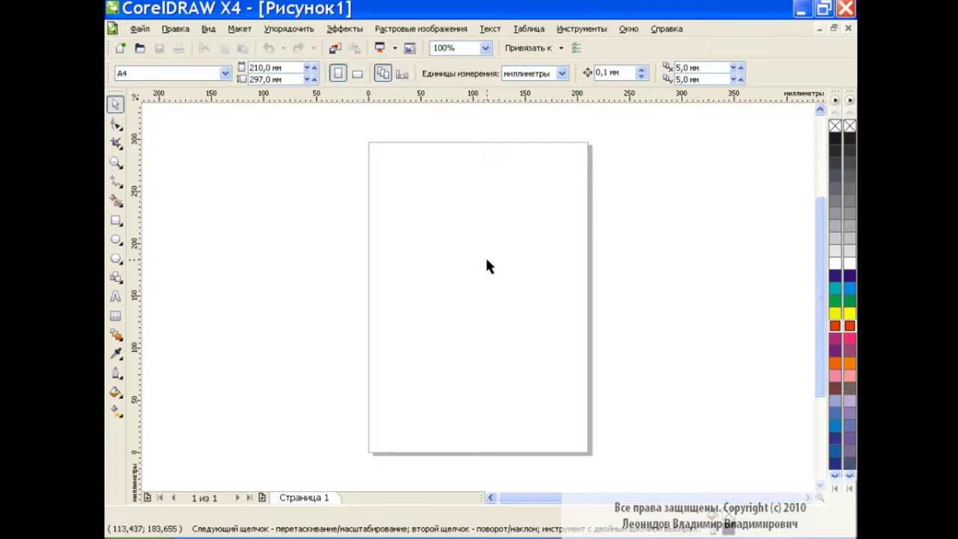
Draw a rectangle across the upper page, round its corners, and widen it to about 199 mm.
click(116, 221)
drag(389, 222, 578, 292)
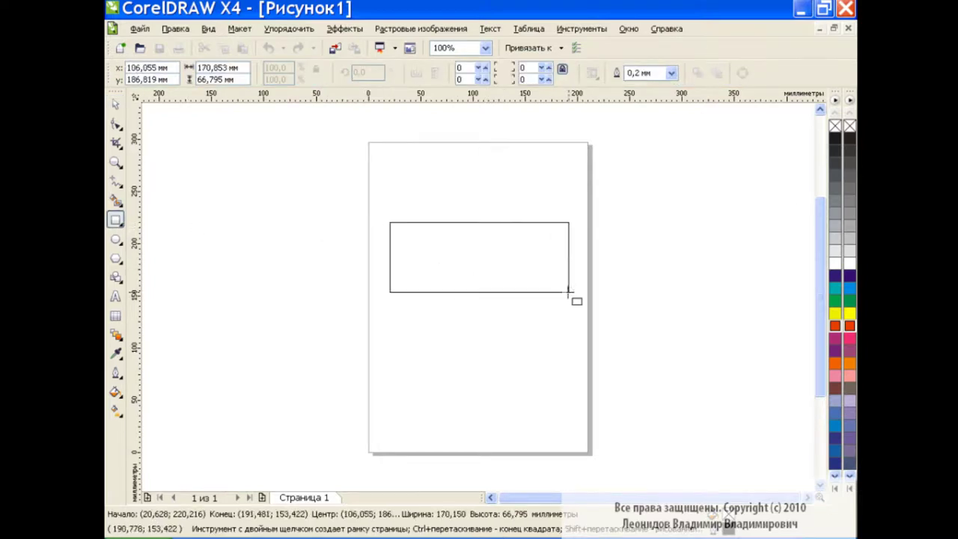
click(116, 123)
drag(389, 222, 406, 223)
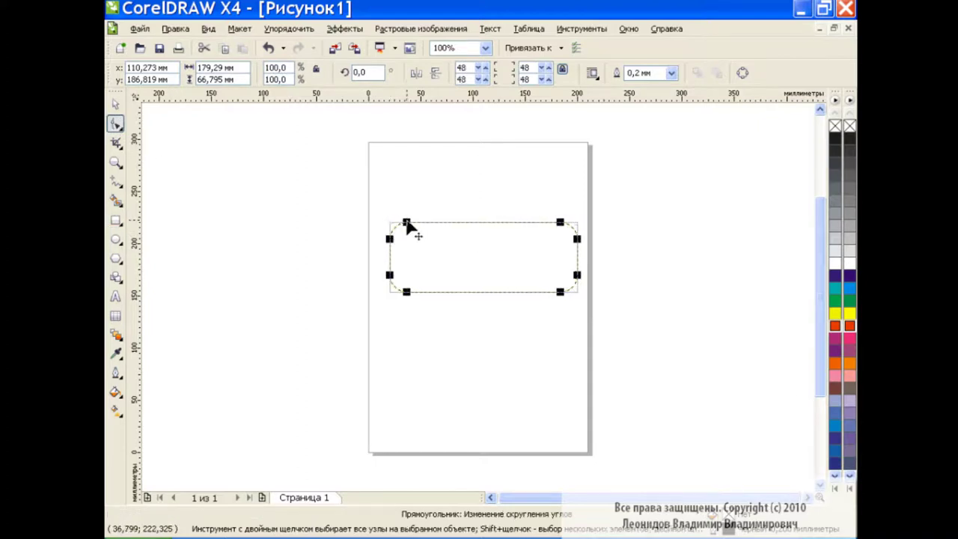
click(116, 104)
drag(577, 256, 598, 256)
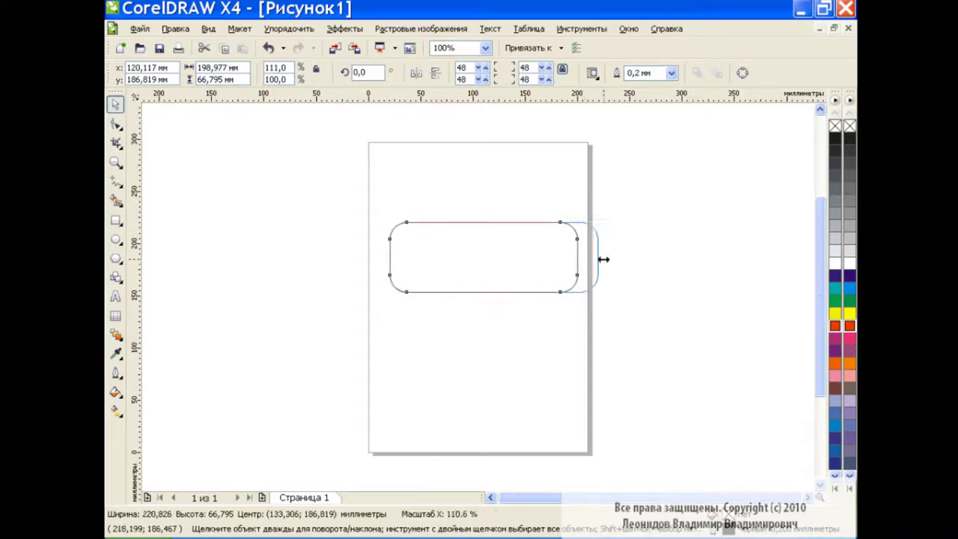
drag(499, 257, 484, 257)
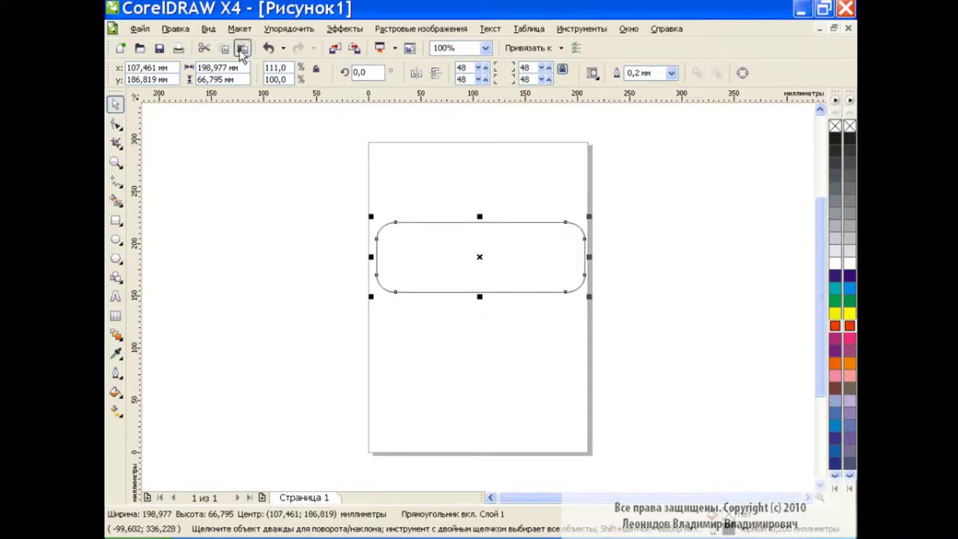
Squash a copy of the rounded rectangle into a thin strip inside its top edge.
drag(479, 297, 479, 247)
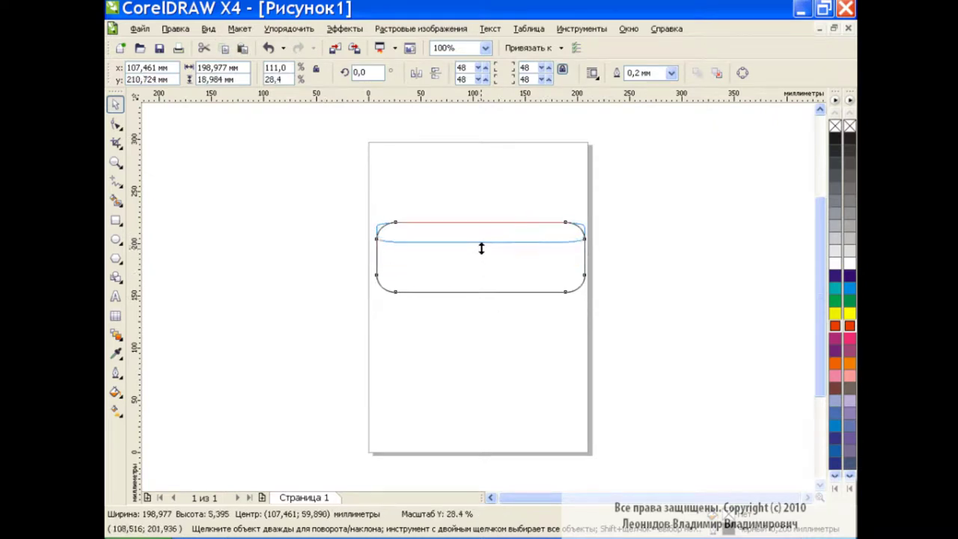
drag(581, 225, 586, 220)
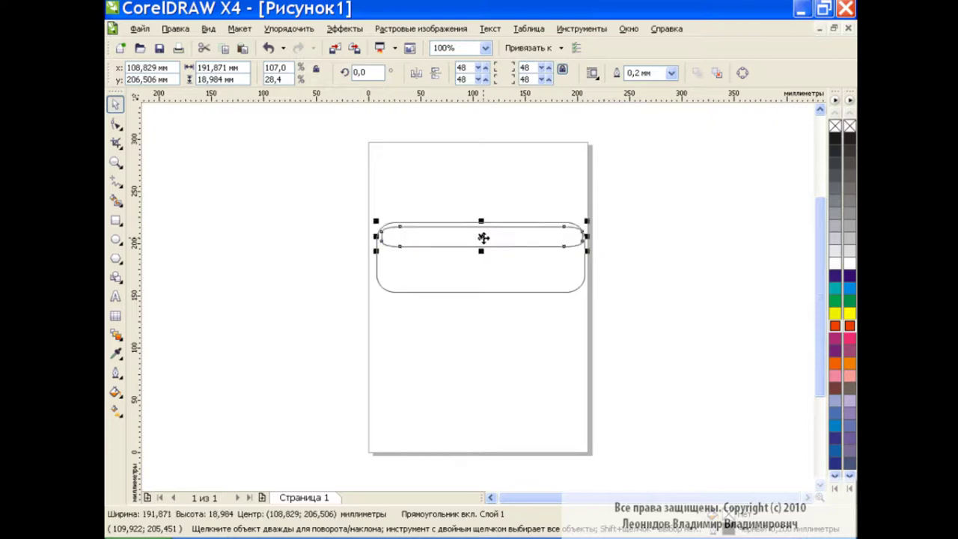
drag(587, 251, 579, 250)
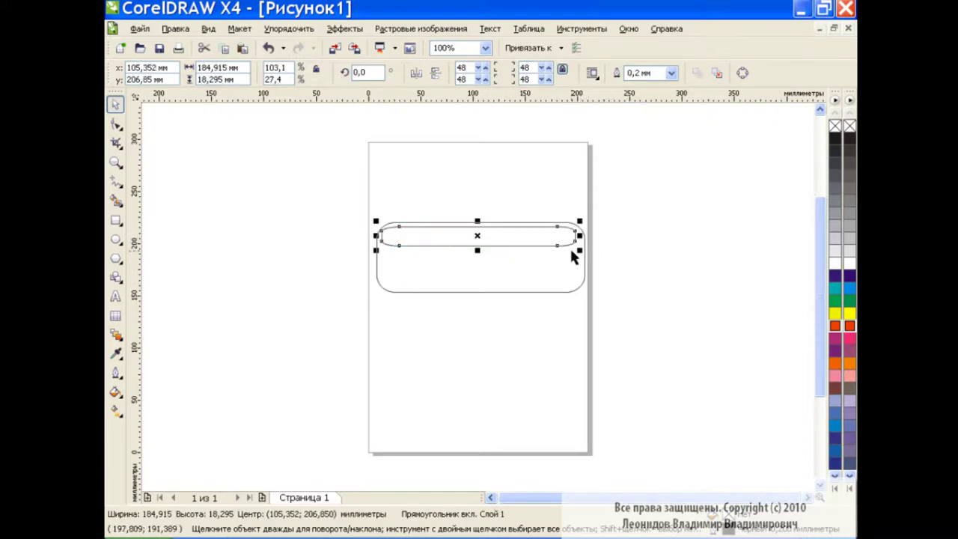
click(561, 290)
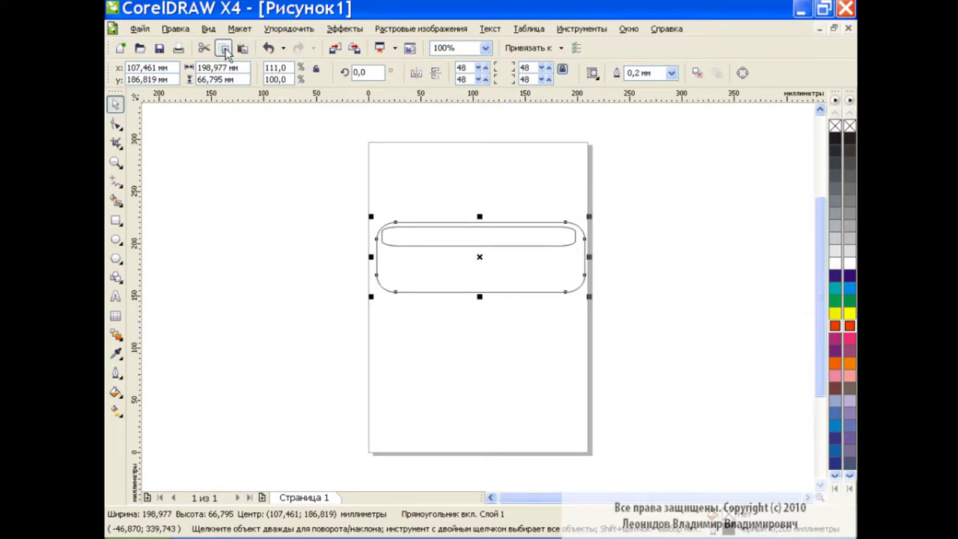
Resize a new copy and centre all three rounded rectangles horizontally with Align and Distribute.
drag(589, 257, 582, 258)
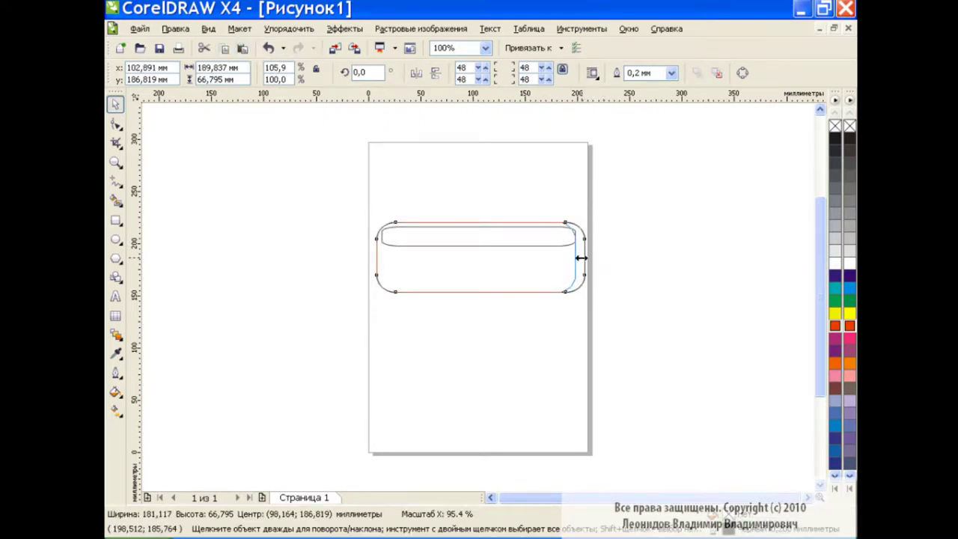
drag(474, 214, 475, 225)
mouse_move(337, 199)
mouse_down()
mouse_move(513, 299)
mouse_move(619, 310)
mouse_up()
click(692, 72)
click(491, 254)
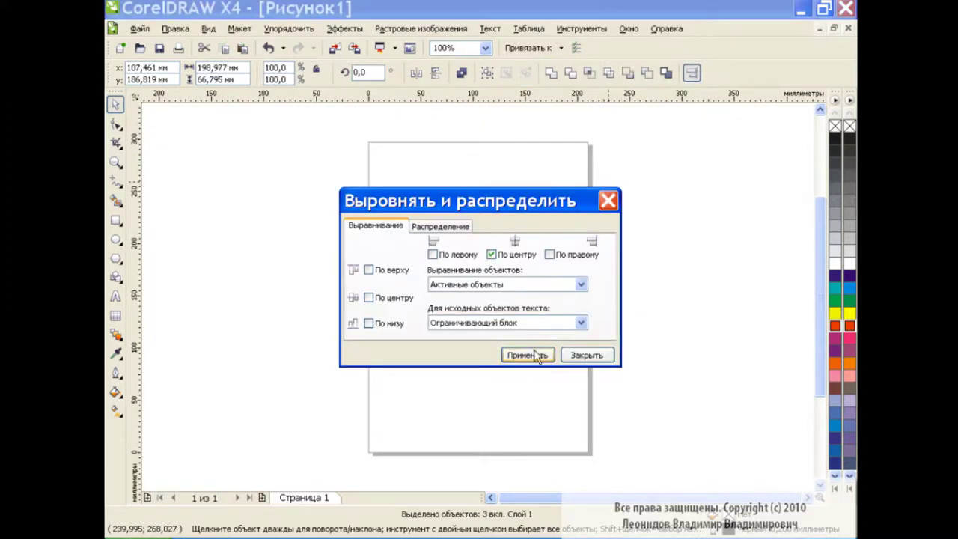
click(537, 356)
click(586, 354)
Lower the middle rectangle's top edge below the strip, making it about 189 × 41.5 mm.
click(641, 274)
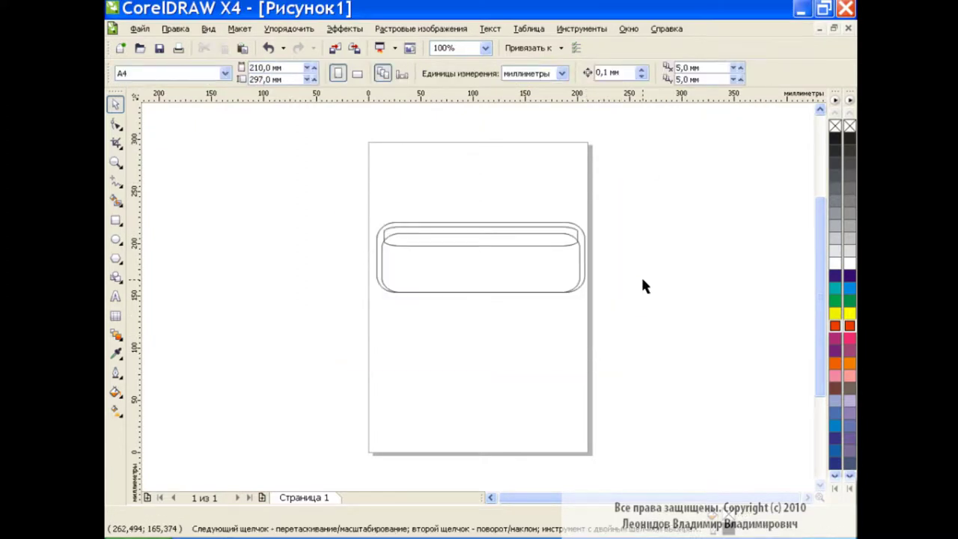
click(572, 236)
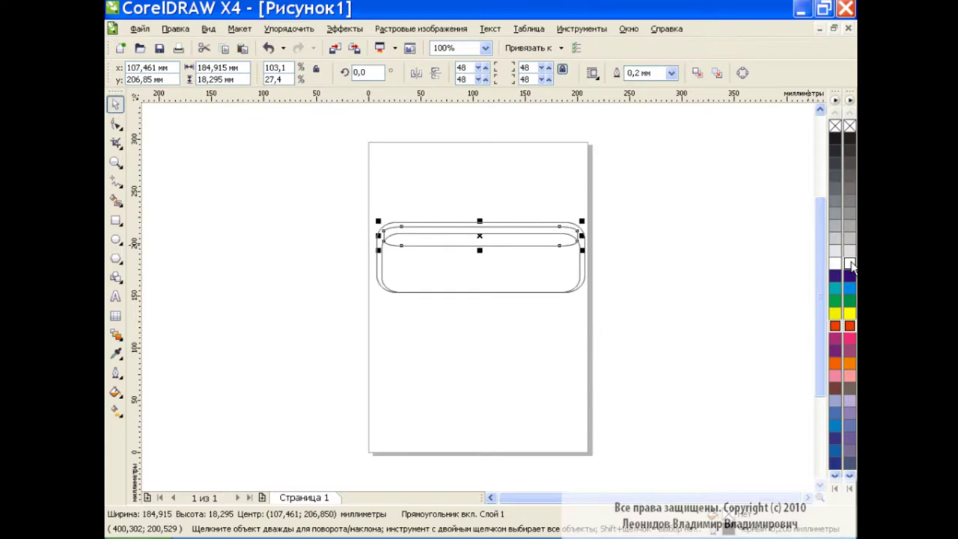
click(682, 262)
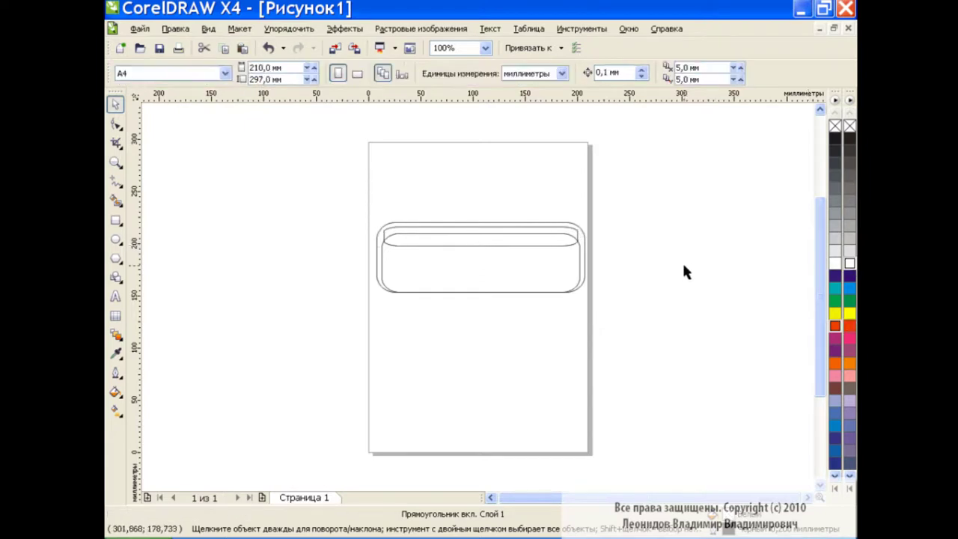
click(526, 271)
drag(483, 225, 480, 244)
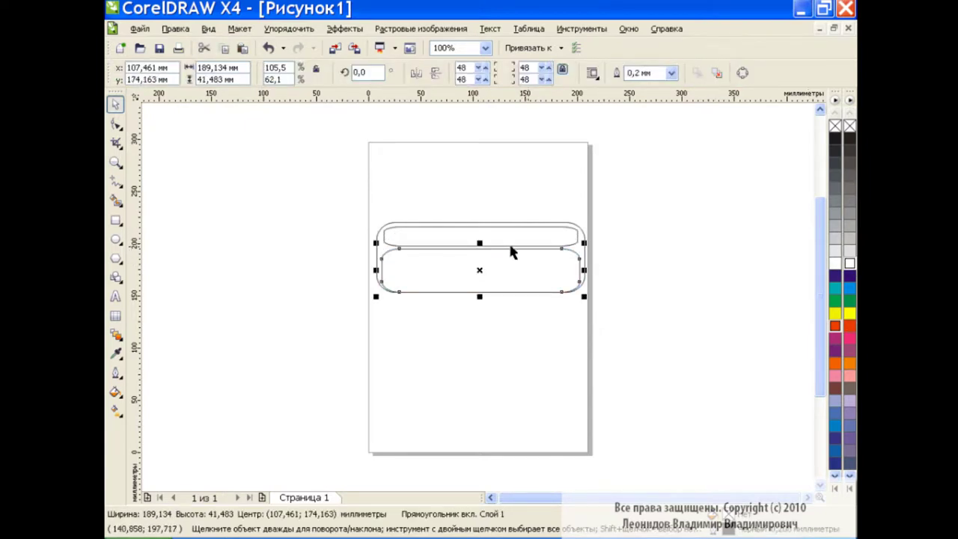
click(626, 262)
click(580, 244)
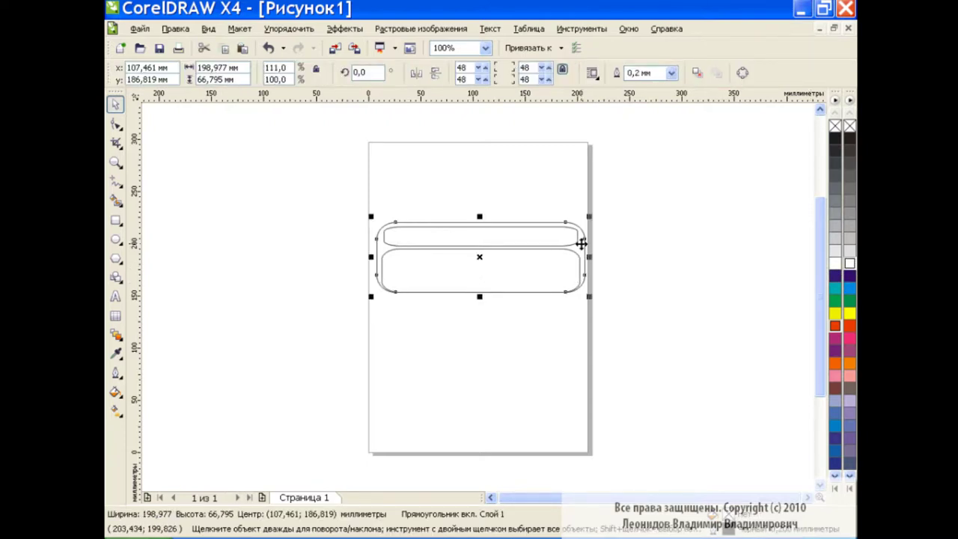
Fill the outer rectangle with a custom 90° fountain gradient from dark purple to blue.
click(116, 391)
click(174, 416)
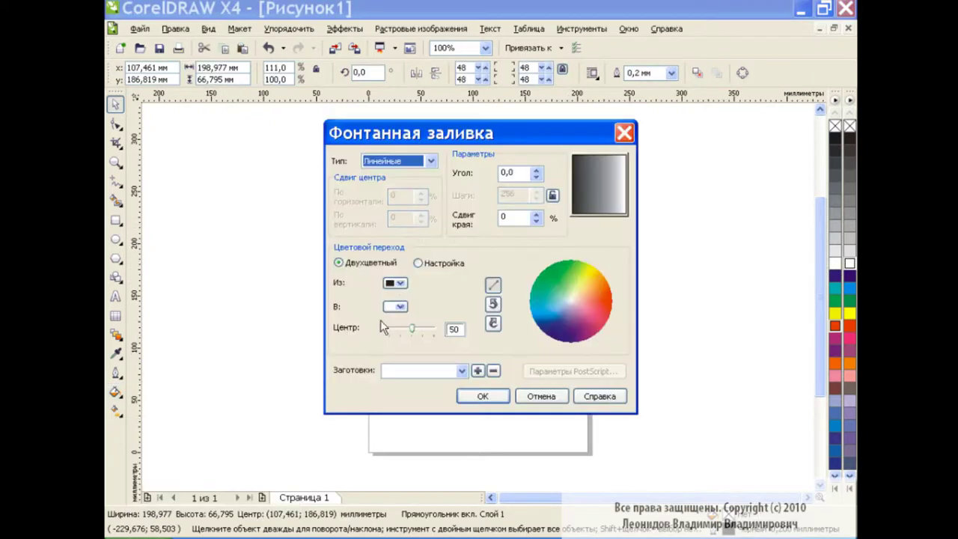
click(418, 263)
click(341, 306)
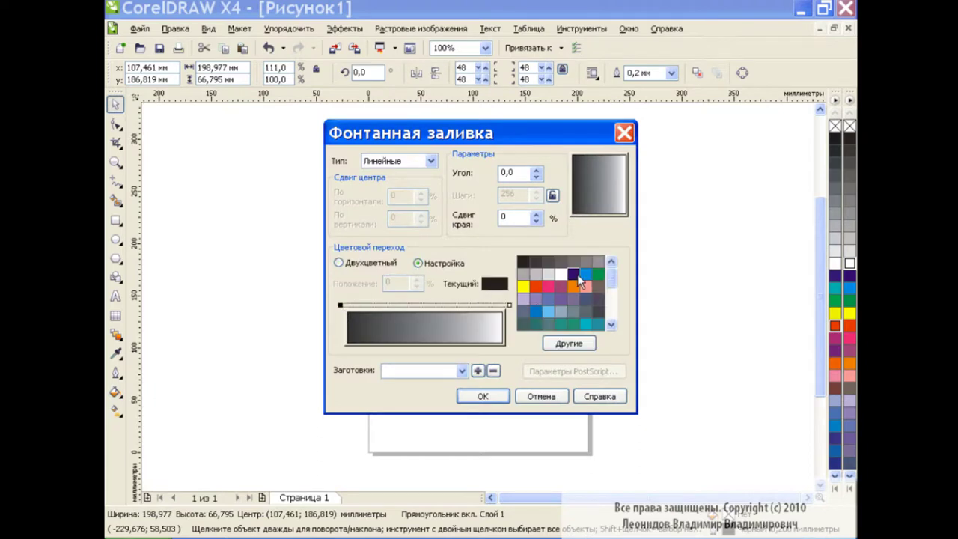
click(577, 274)
click(509, 305)
click(586, 276)
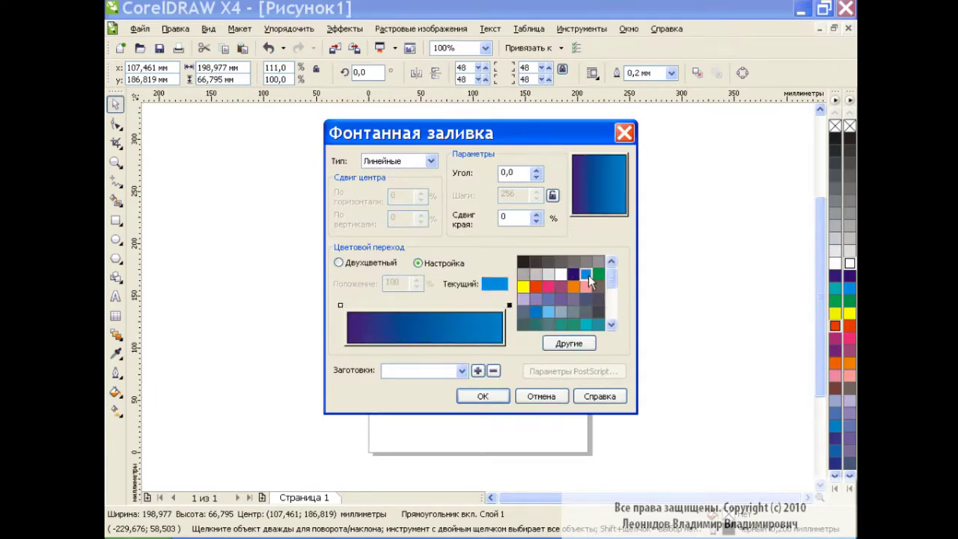
click(503, 173)
text(9)
click(483, 395)
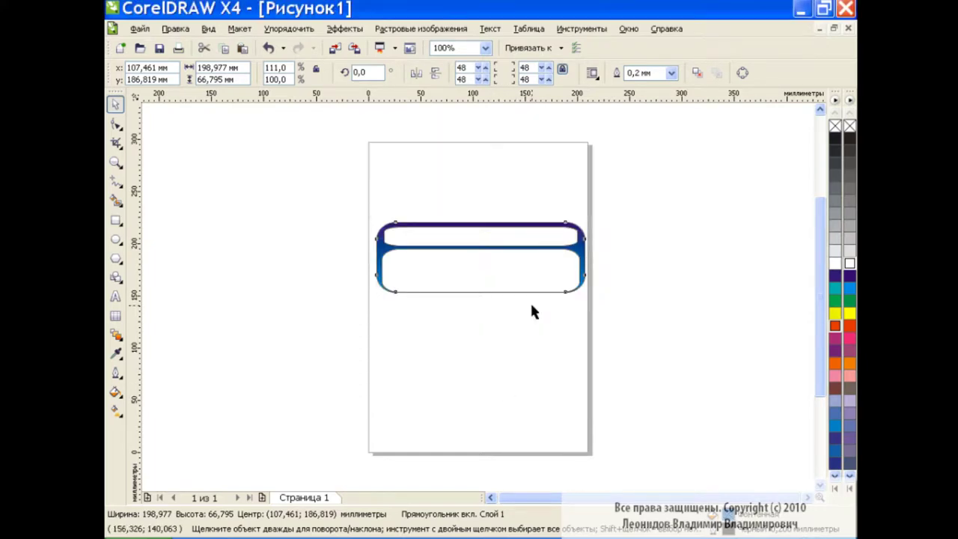
click(530, 307)
Give the thin top strip a vertical linear transparency with the Interactive Transparency tool.
click(499, 248)
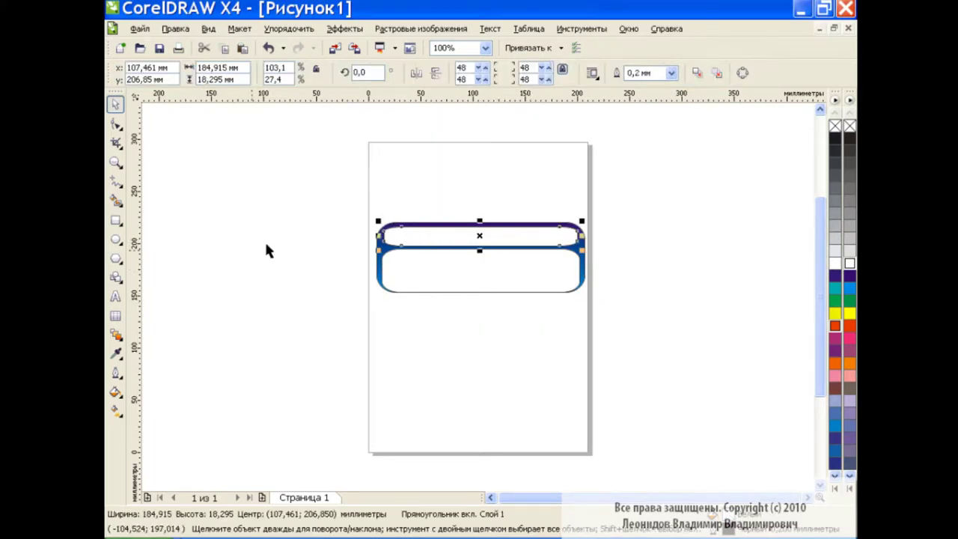
click(118, 352)
click(164, 440)
mouse_move(476, 222)
mouse_down()
mouse_move(476, 248)
mouse_move(475, 226)
mouse_up()
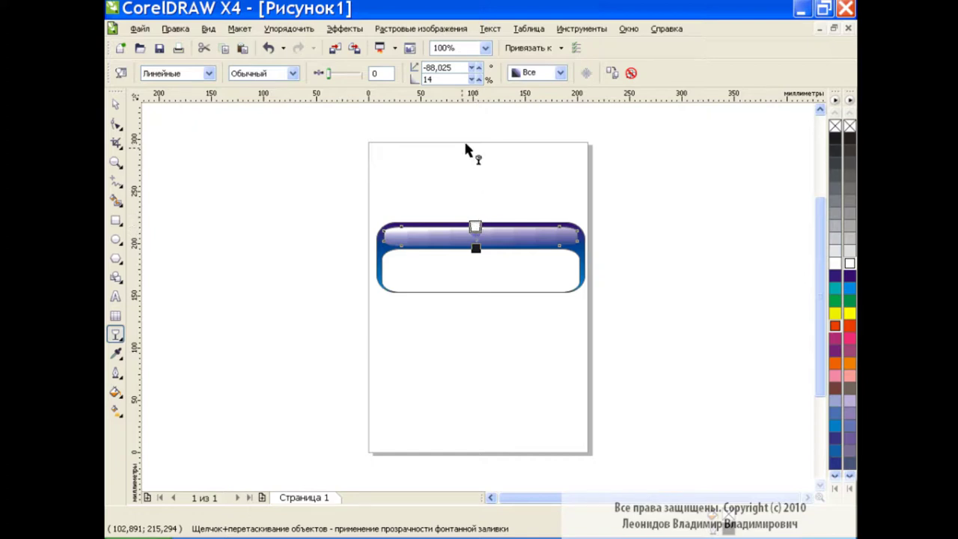
drag(475, 227, 476, 220)
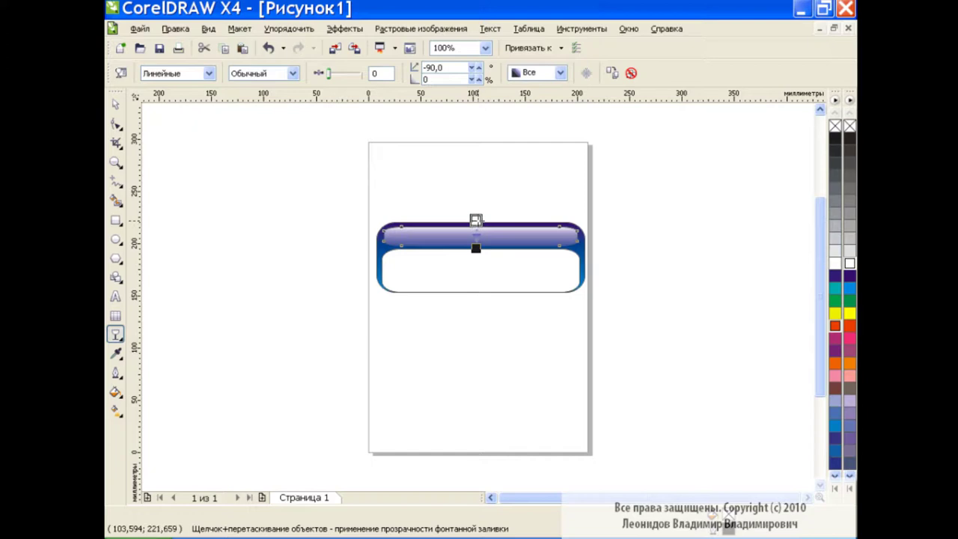
drag(475, 302, 475, 252)
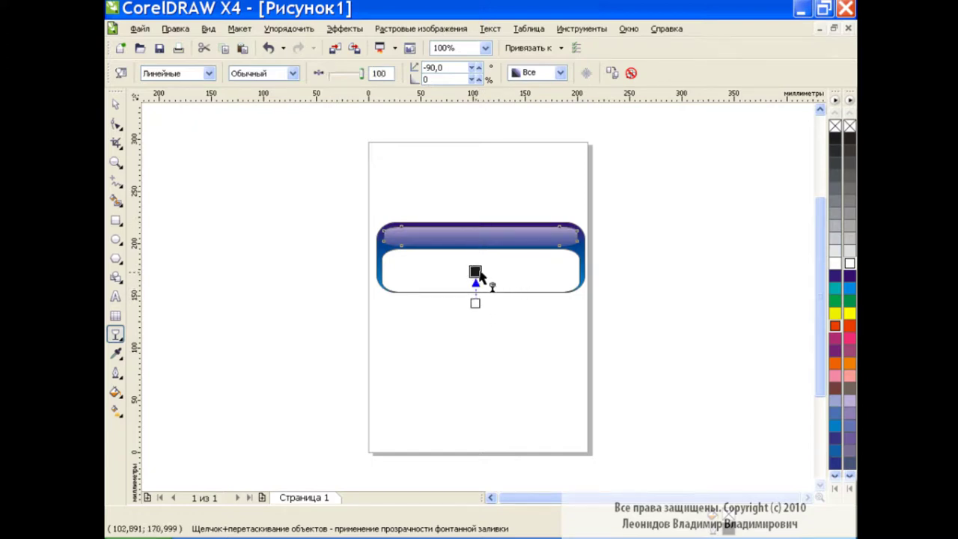
click(271, 47)
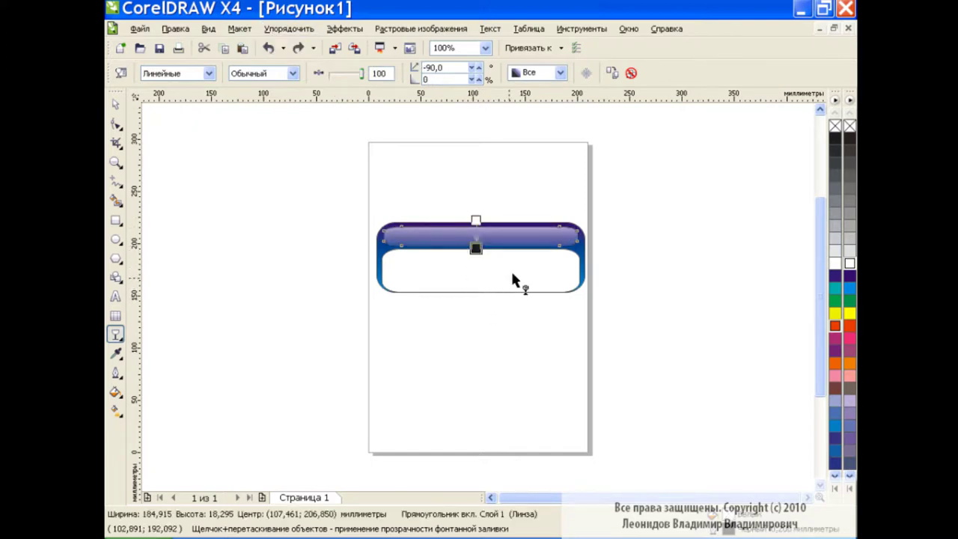
Fade the lower white shape with a 90° linear transparency reaching the button's bottom edge.
mouse_move(477, 303)
mouse_down()
mouse_move(478, 260)
mouse_move(477, 270)
mouse_up()
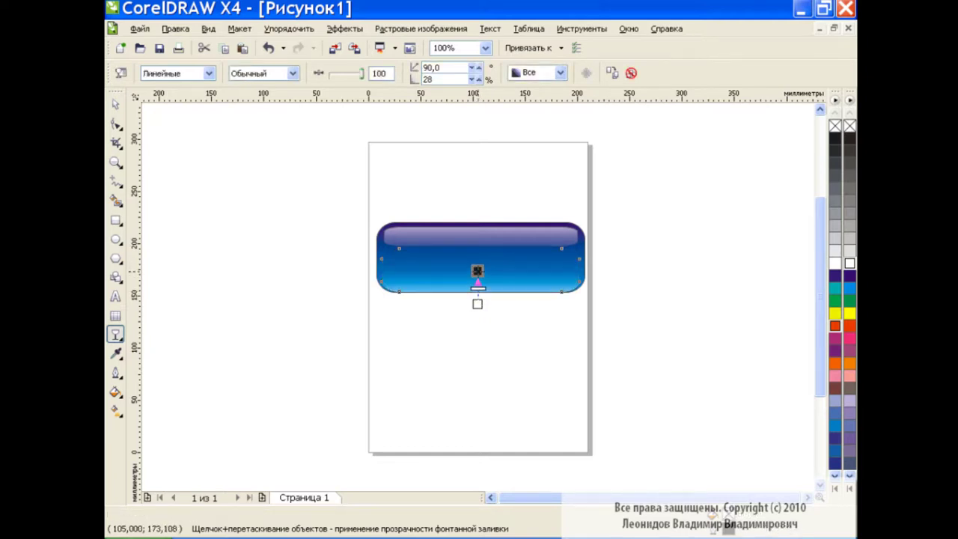
click(440, 69)
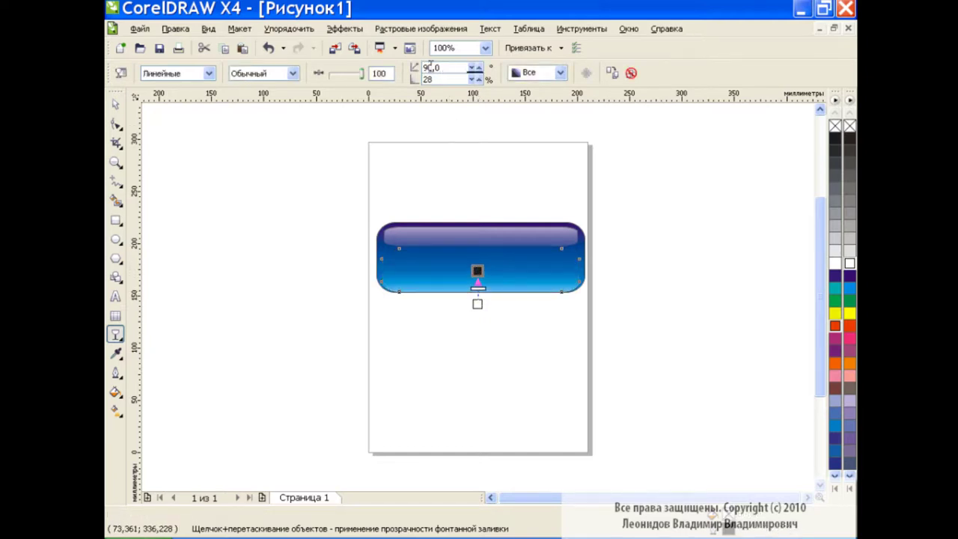
click(477, 303)
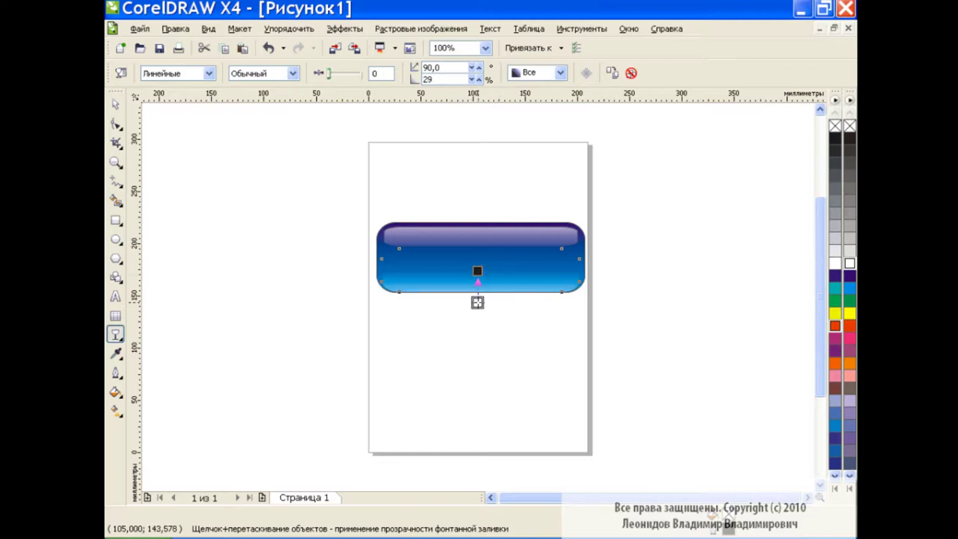
drag(478, 301, 476, 275)
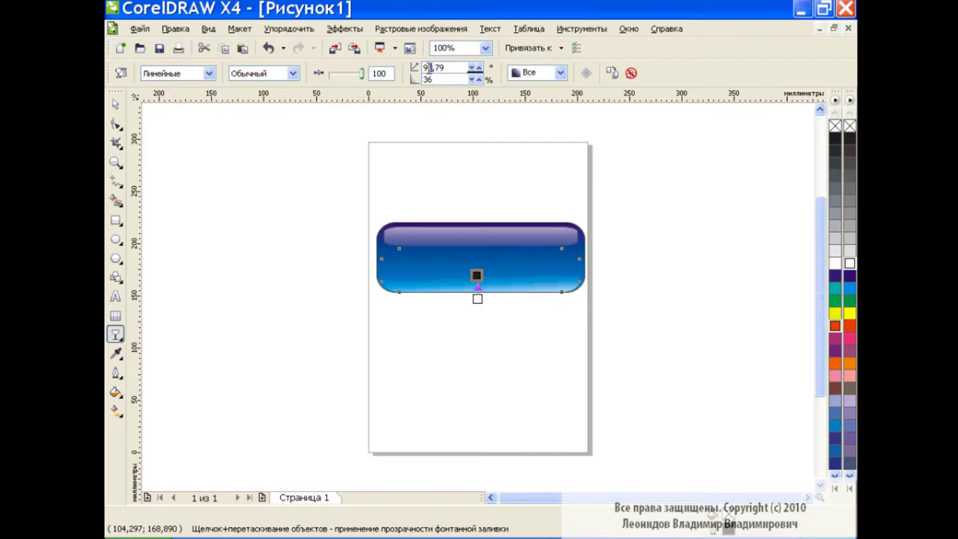
drag(435, 67, 443, 67)
text(0)
key(Return)
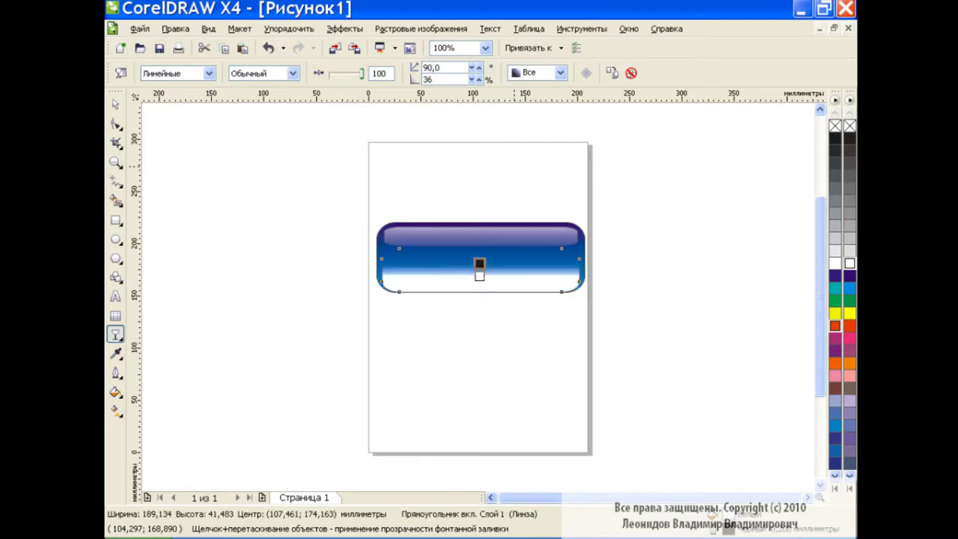
drag(480, 277, 480, 300)
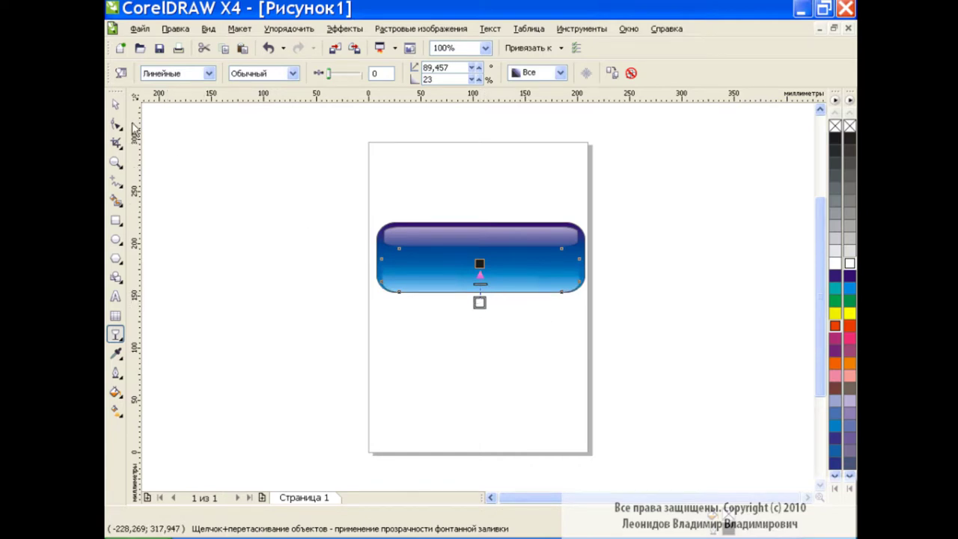
key(space)
click(516, 362)
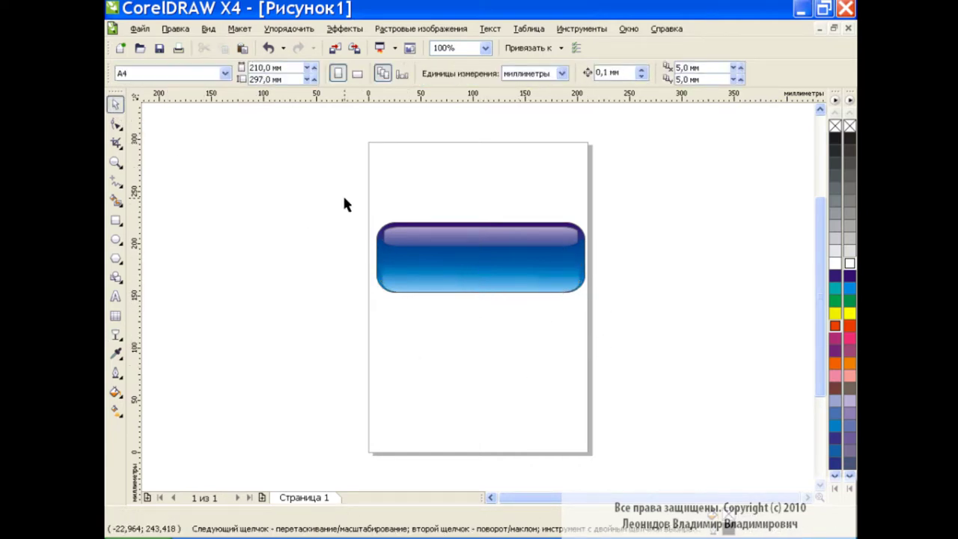
Stack a copy of the glossy button and give one button's base an orange-red colour.
drag(342, 193, 668, 352)
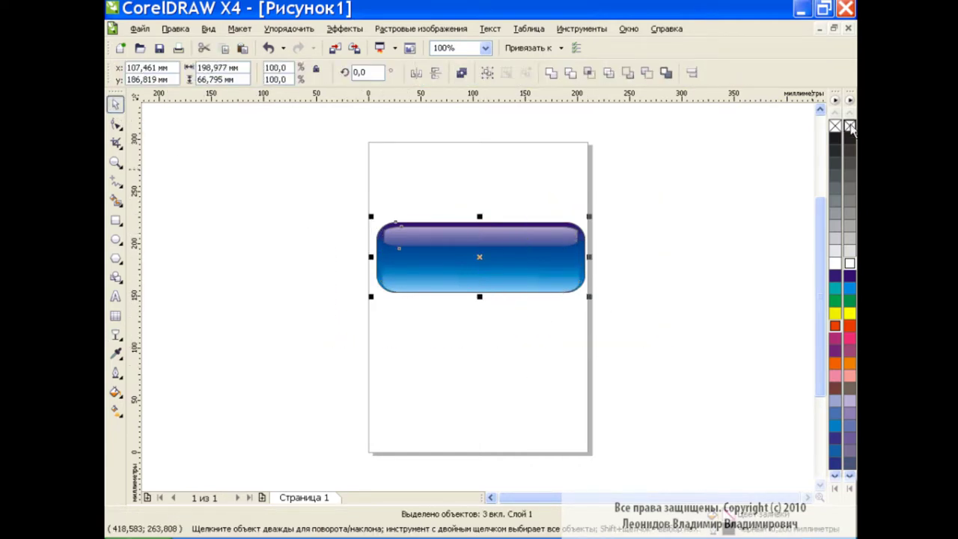
click(662, 299)
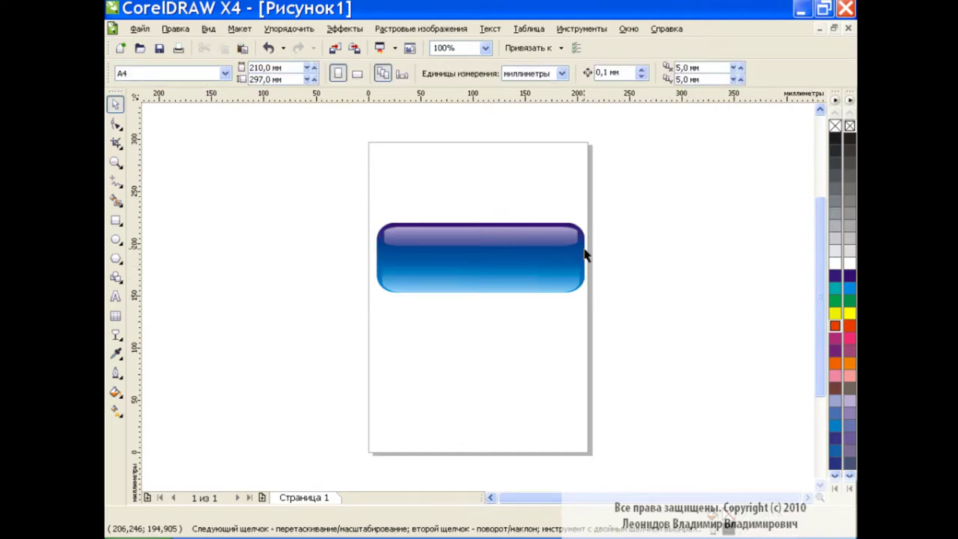
click(534, 284)
click(645, 267)
drag(355, 195, 623, 333)
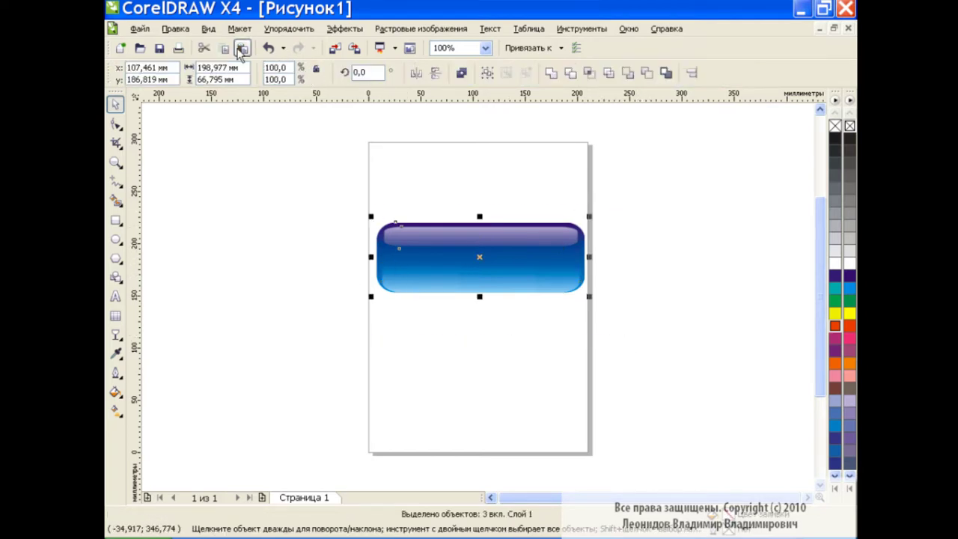
drag(479, 258, 481, 202)
click(584, 256)
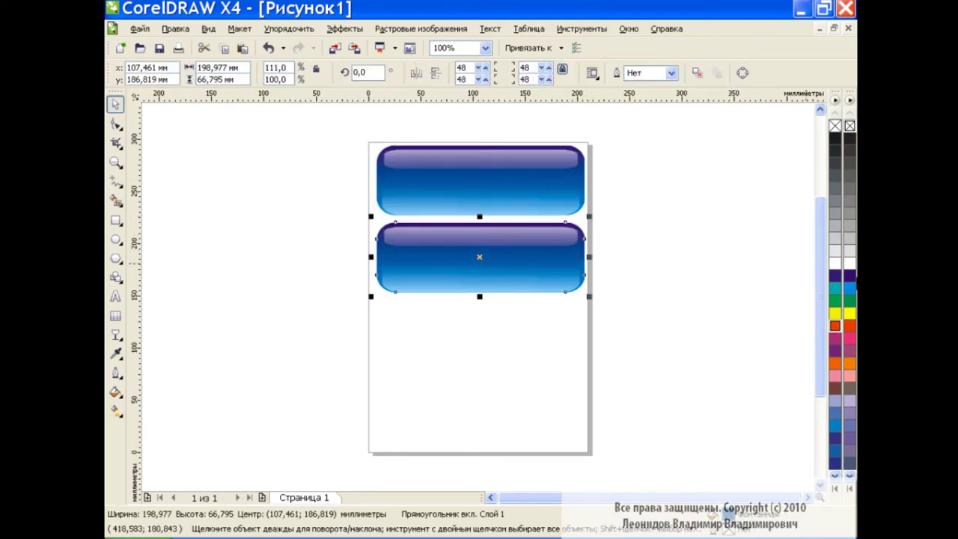
click(850, 325)
click(625, 252)
key(ctrl+z)
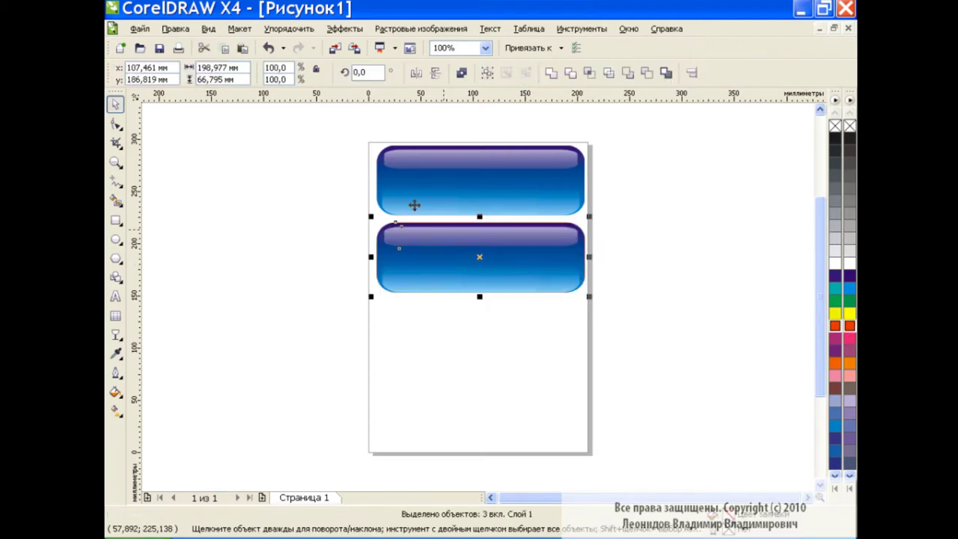
Add a third button copy below and fill its base a lighter green via Uniform Fill.
drag(480, 256, 481, 332)
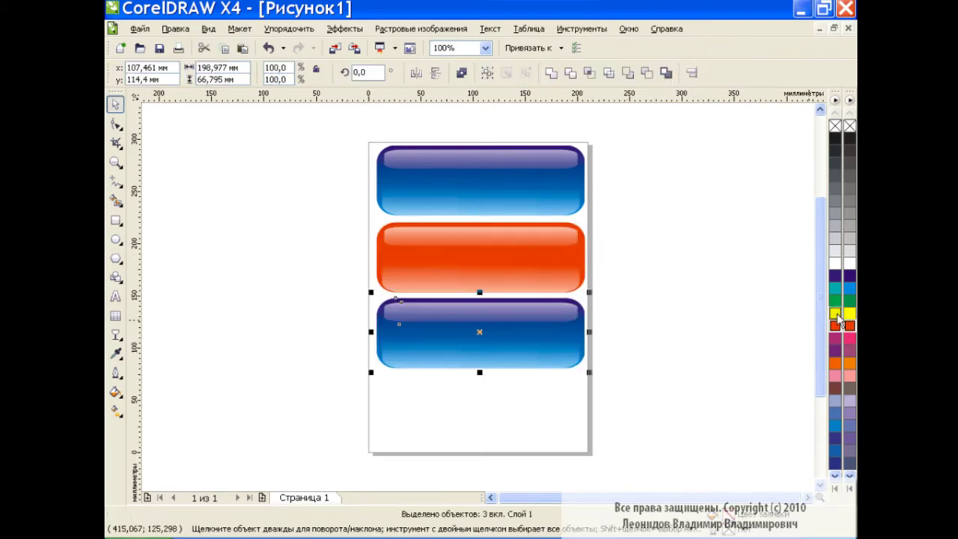
click(582, 318)
click(849, 300)
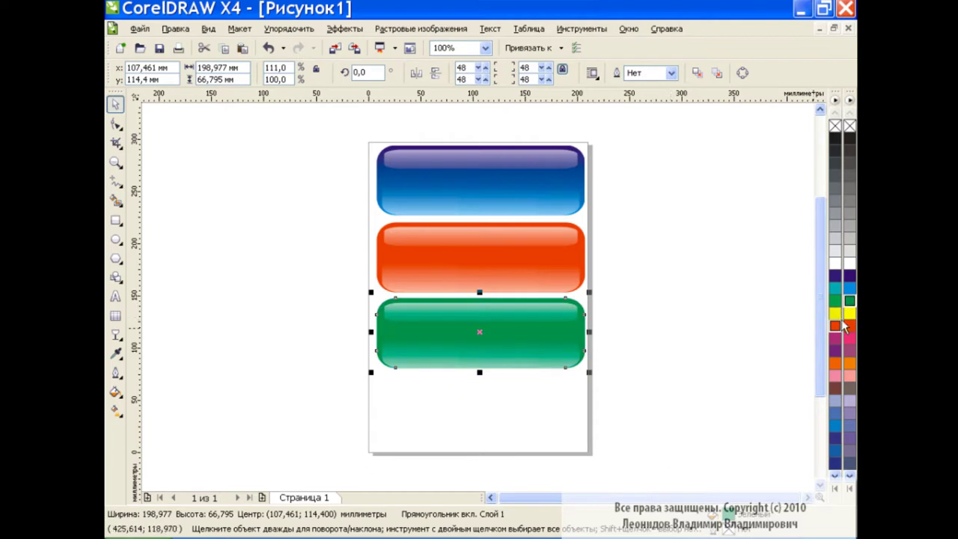
click(116, 391)
click(192, 397)
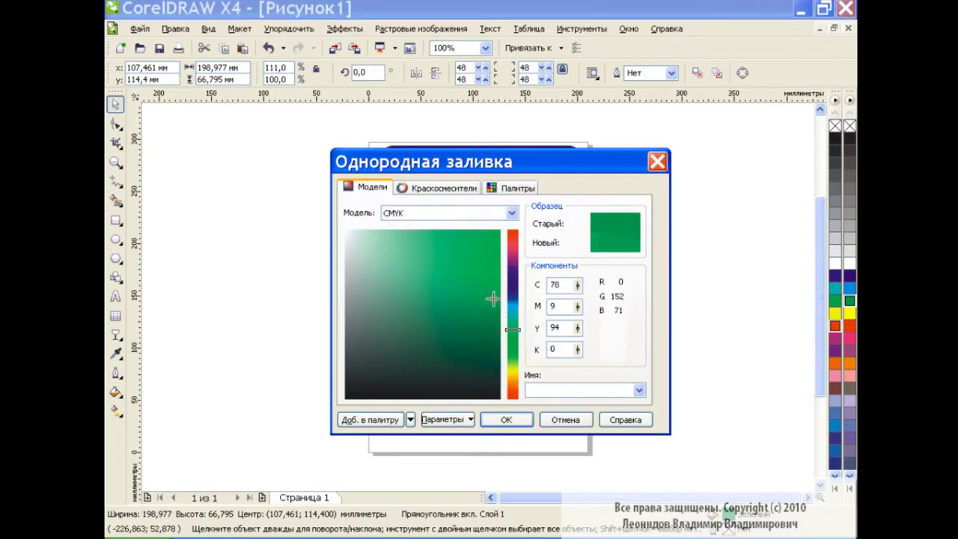
click(434, 281)
click(511, 341)
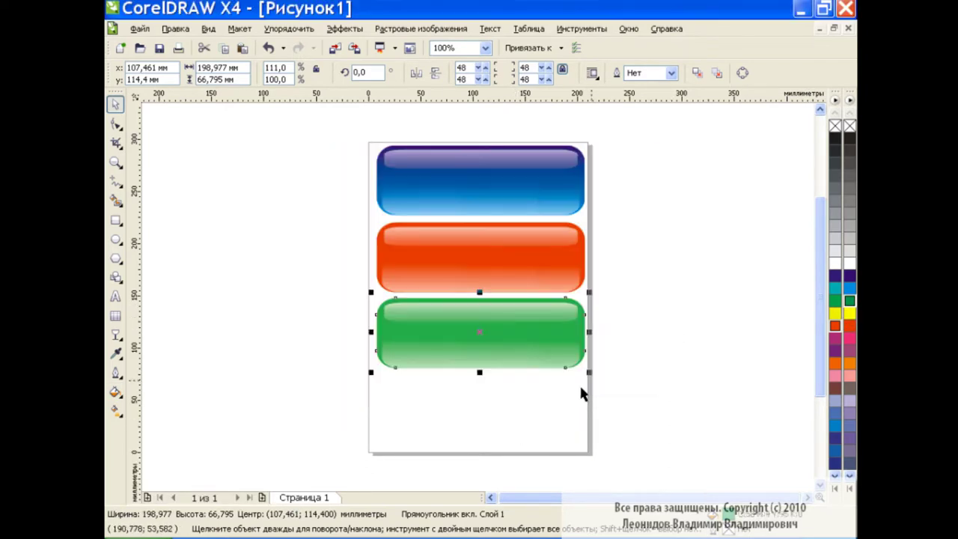
click(518, 422)
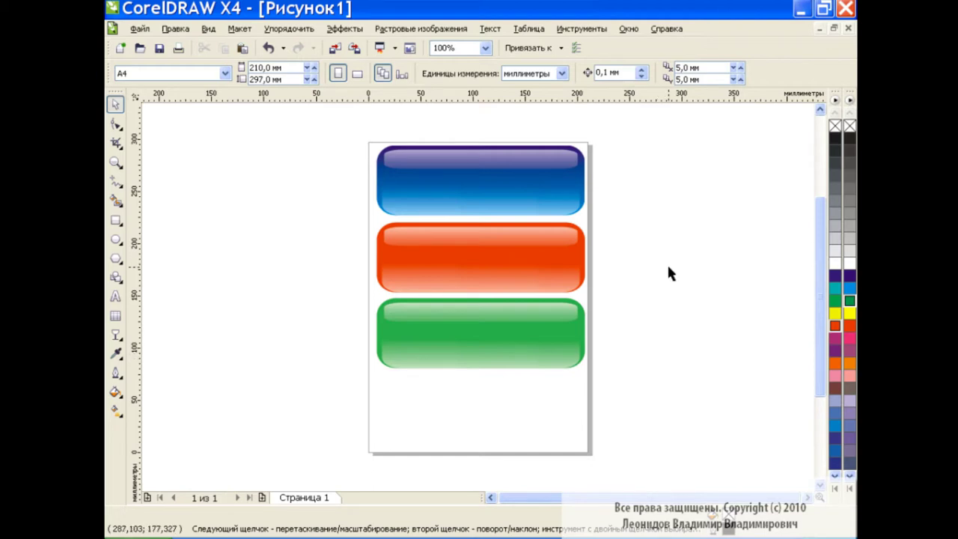
Copy the blue button into the bottom slot and fill its base yellow.
click(242, 47)
drag(482, 253, 483, 411)
click(627, 382)
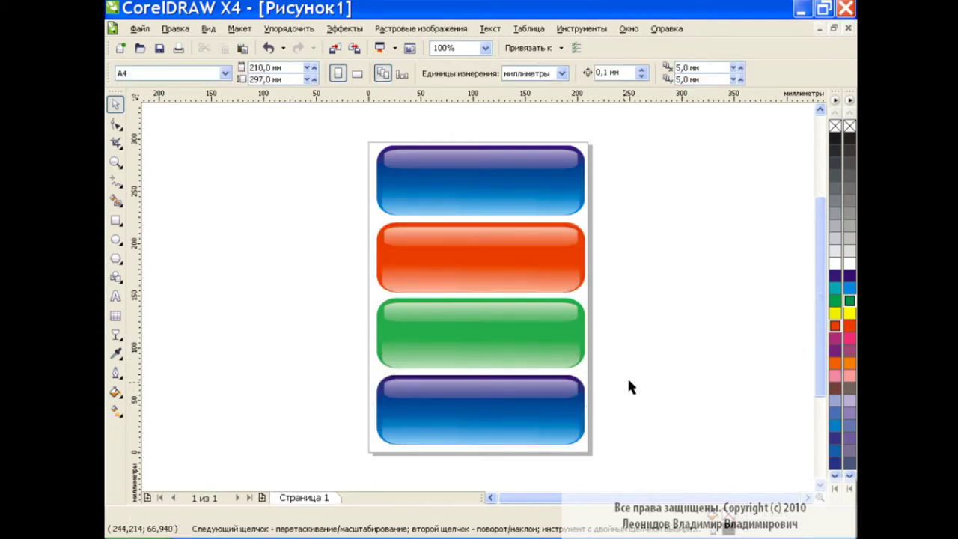
click(584, 396)
click(849, 313)
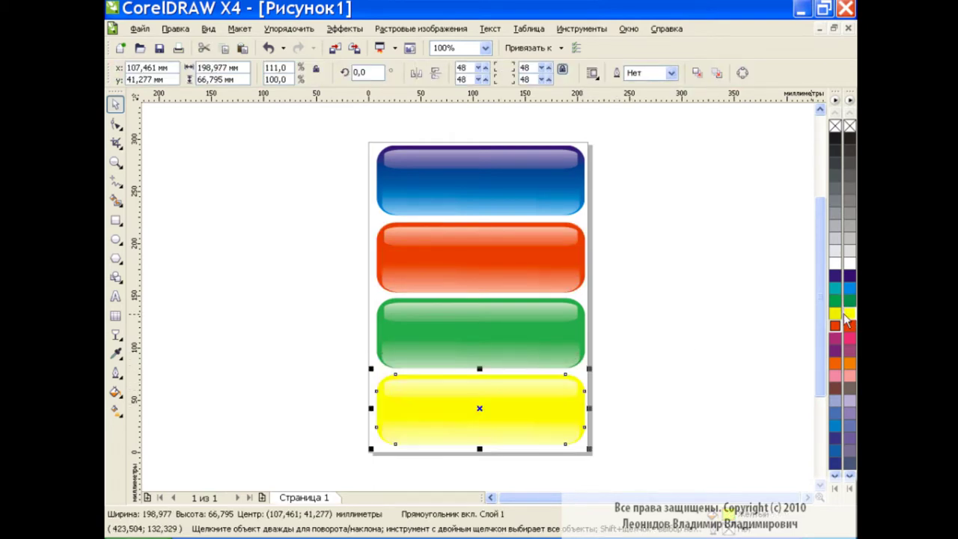
click(680, 335)
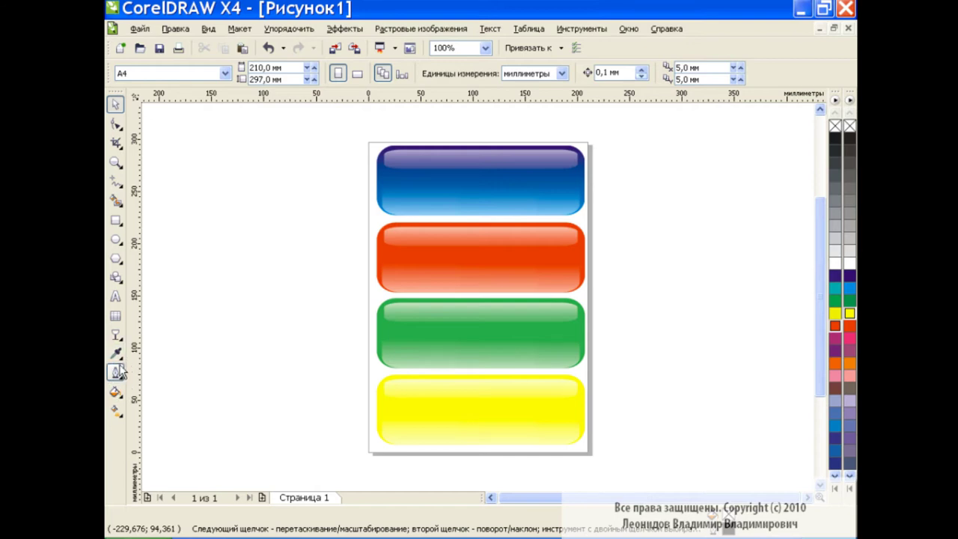
Create the word BUTTON beside the page in 80.5 pt blue Arial Black.
click(116, 295)
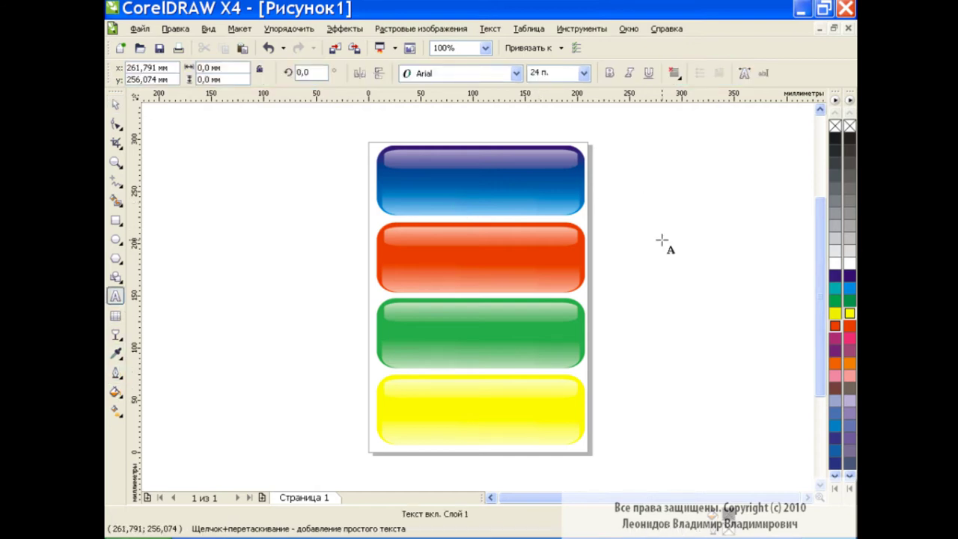
text(в)
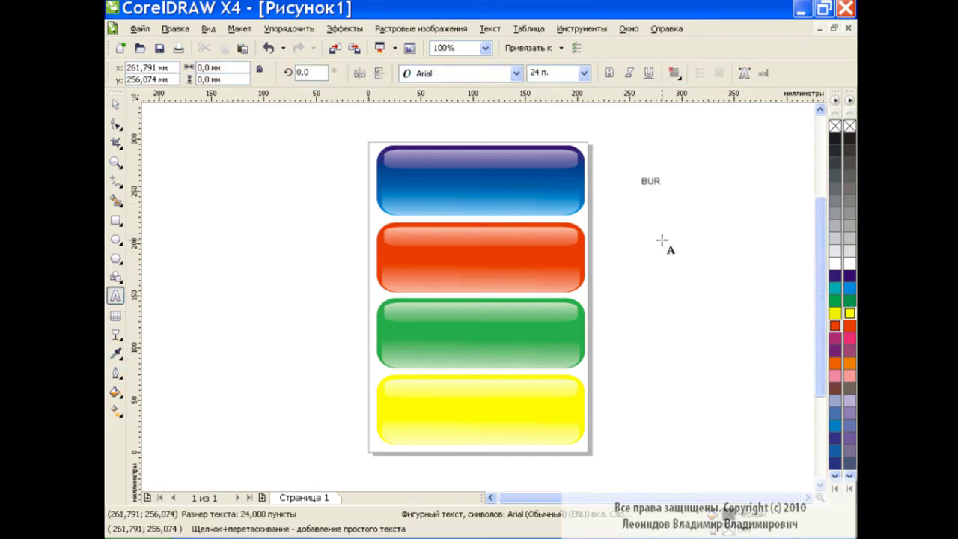
key(ctrl+a)
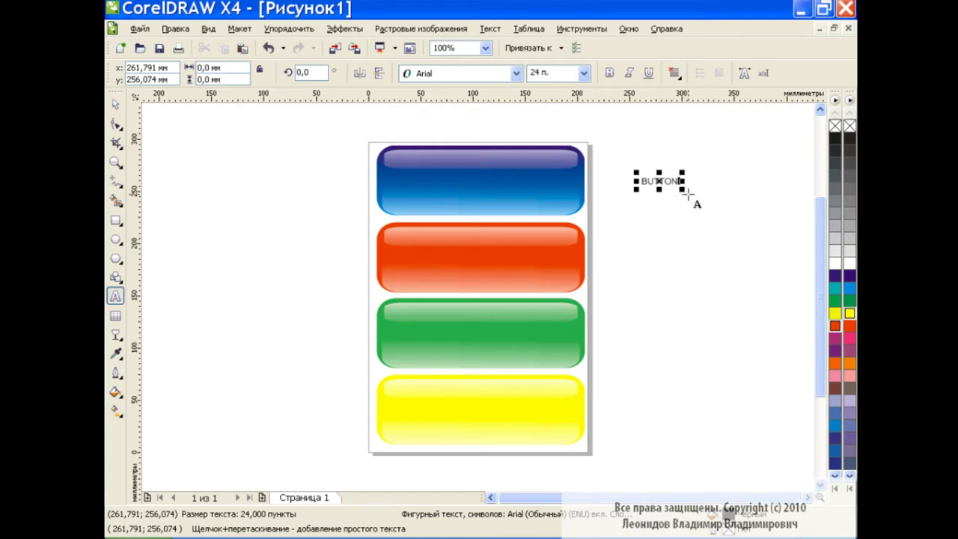
drag(694, 201, 746, 244)
drag(763, 188, 642, 188)
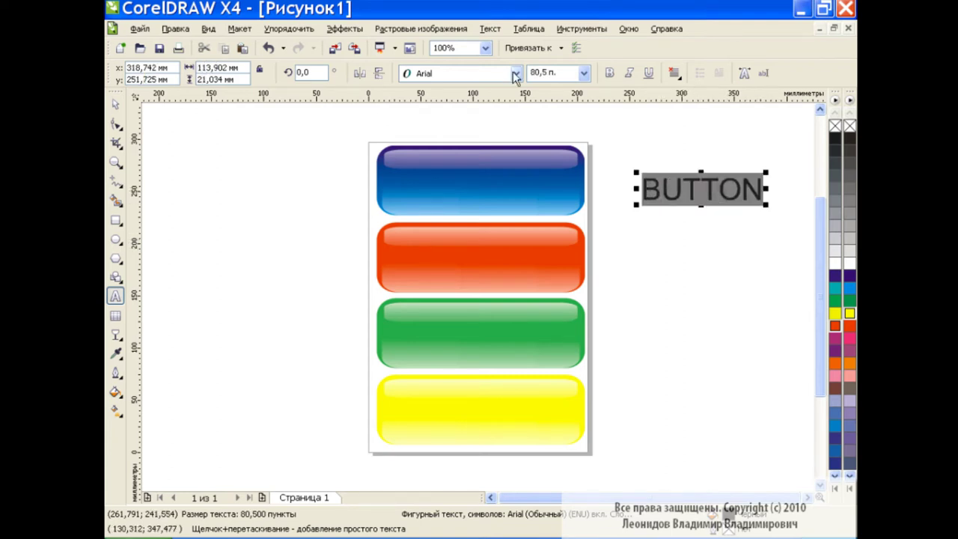
click(515, 73)
click(486, 162)
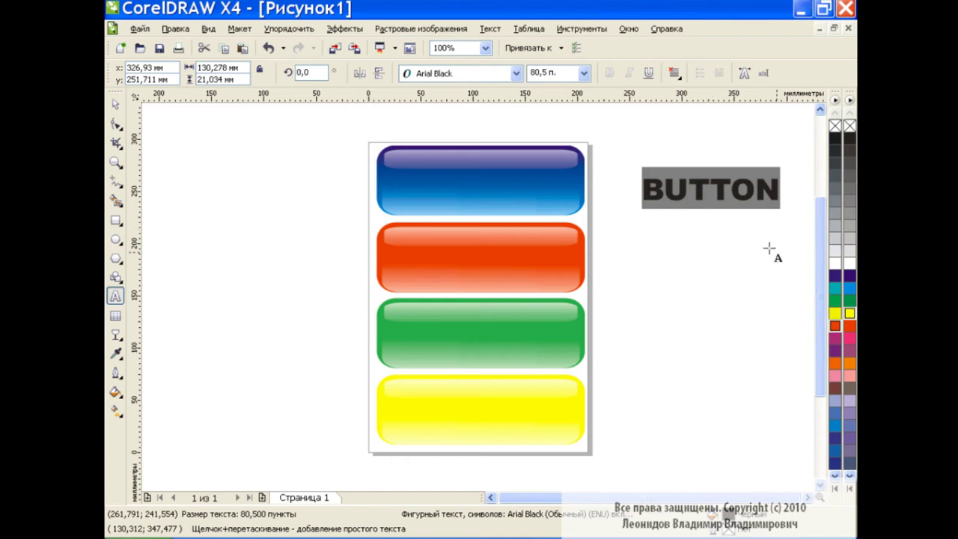
click(850, 288)
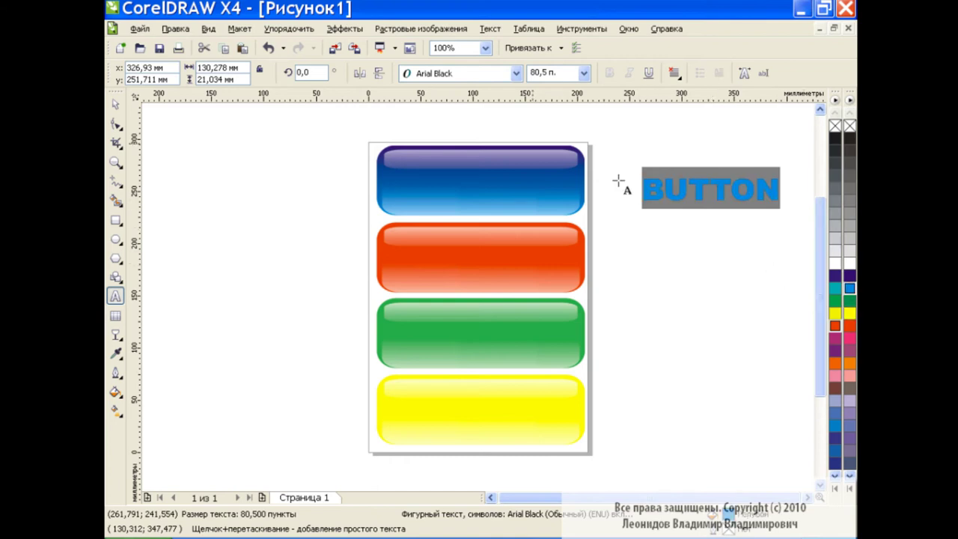
key(ctrl+space)
click(716, 193)
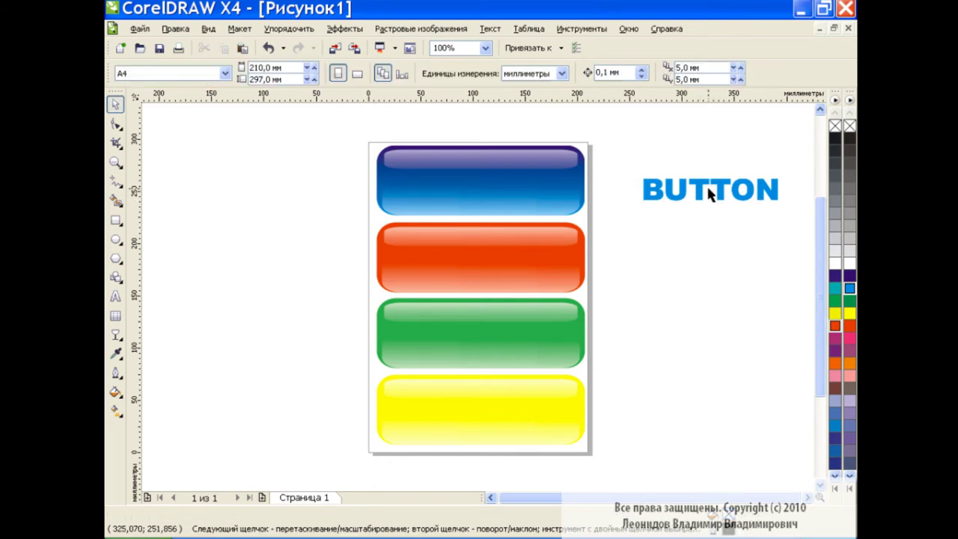
click(712, 189)
Centre BUTTON on the blue button and place copies on the green and yellow buttons.
mouse_move(710, 188)
mouse_down()
mouse_move(482, 180)
mouse_move(480, 258)
mouse_up()
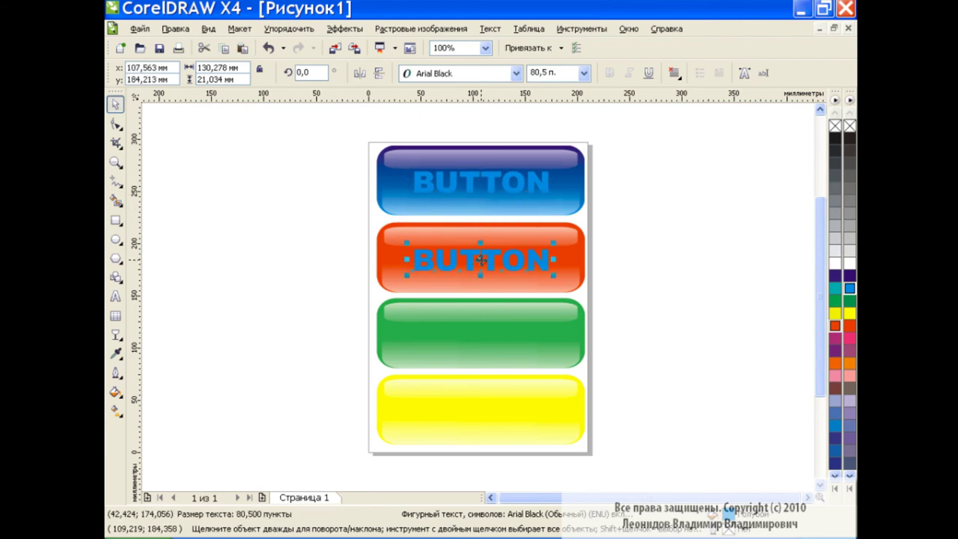
drag(480, 181, 480, 333)
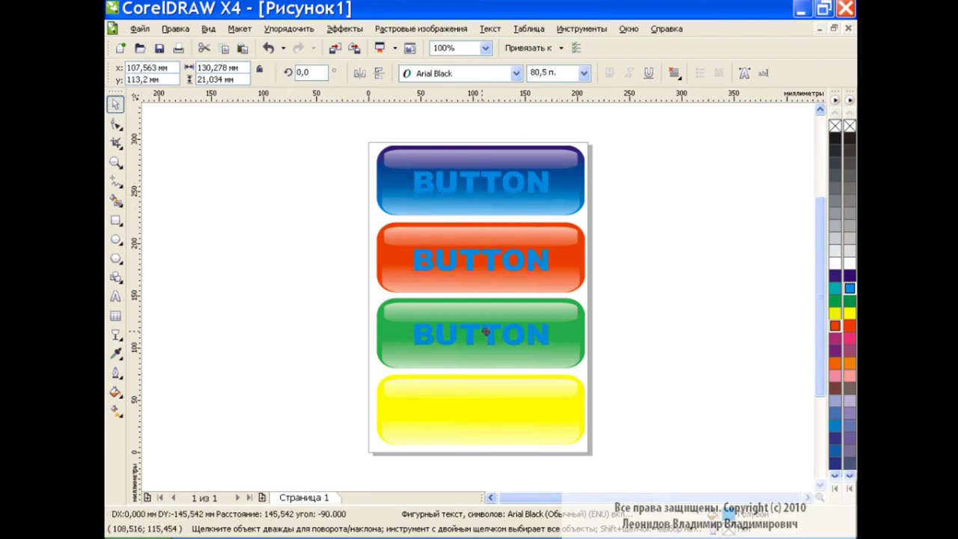
click(478, 217)
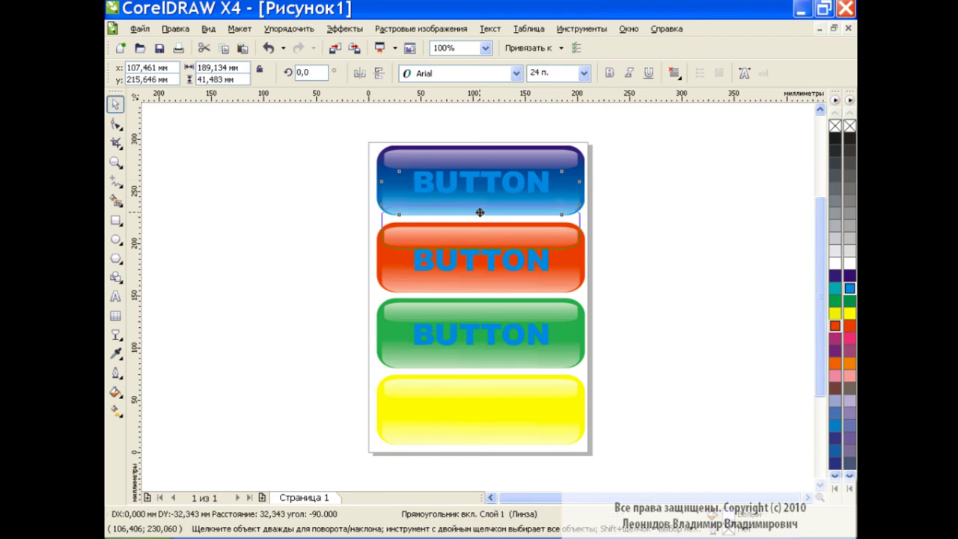
click(271, 50)
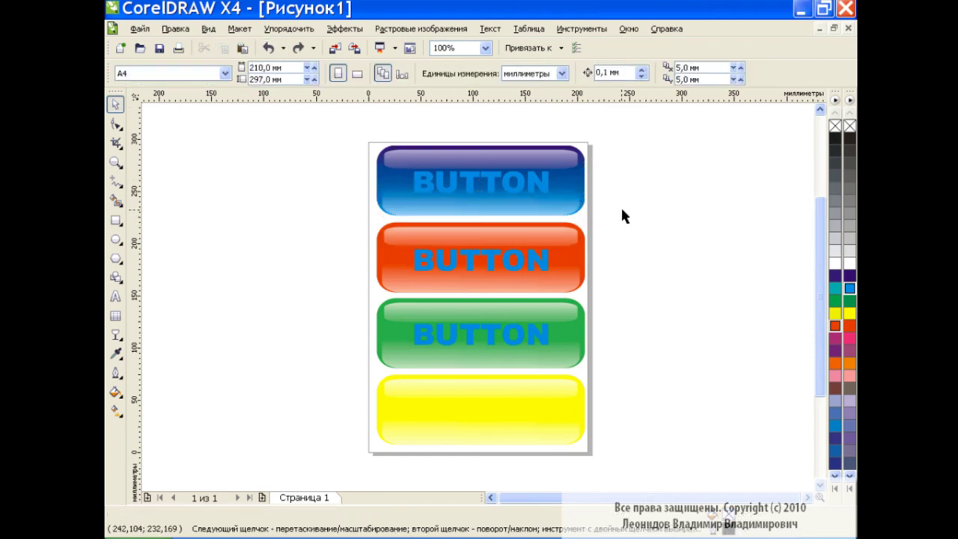
click(515, 178)
drag(514, 178, 515, 410)
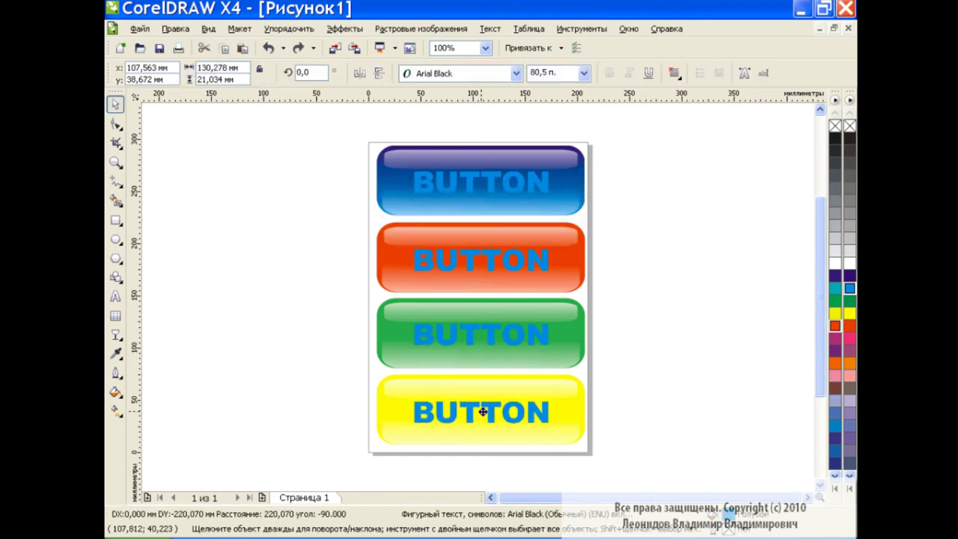
click(674, 318)
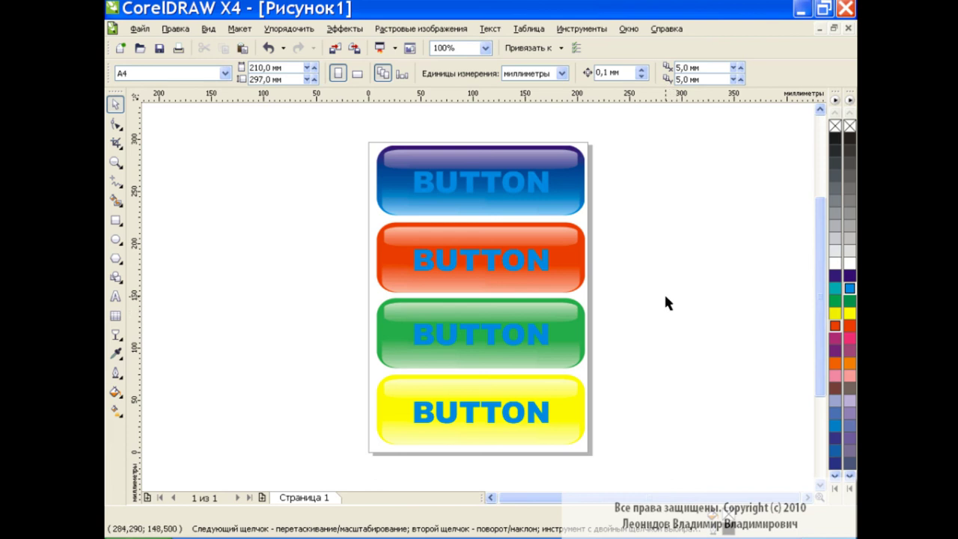